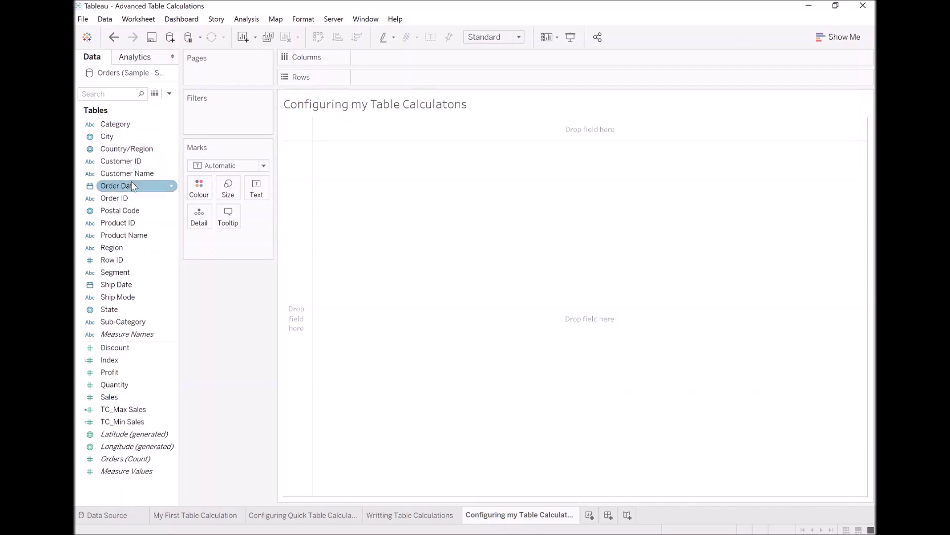
- Build a table with Order Date by year across the columns, State in rows, and Sales and TC_Min Sales as values
left_click_drag(134, 189, 382, 61)
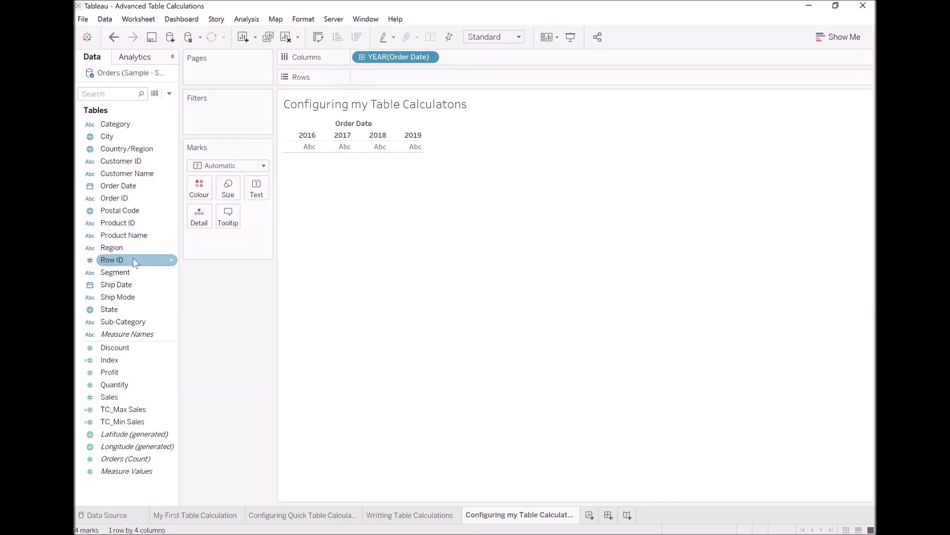
left_click_drag(123, 309, 393, 75)
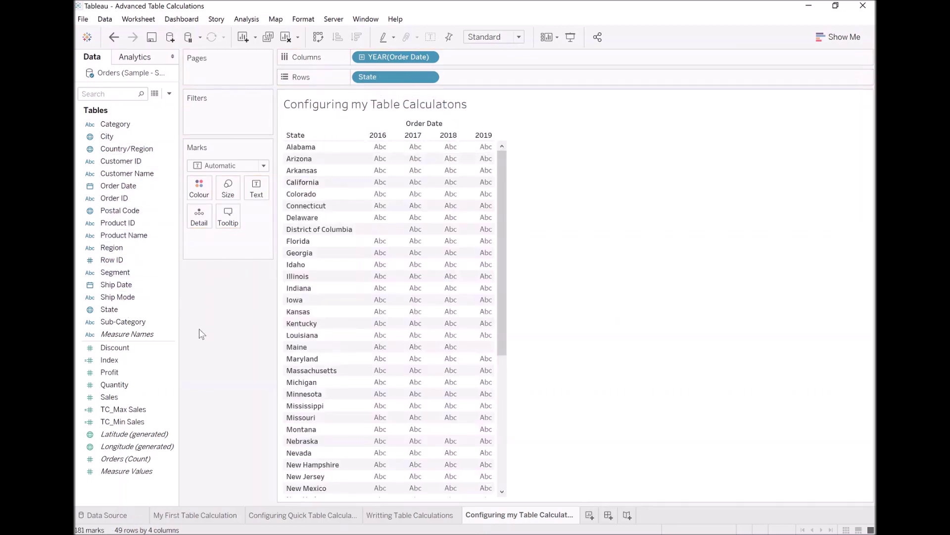
double_click(126, 400)
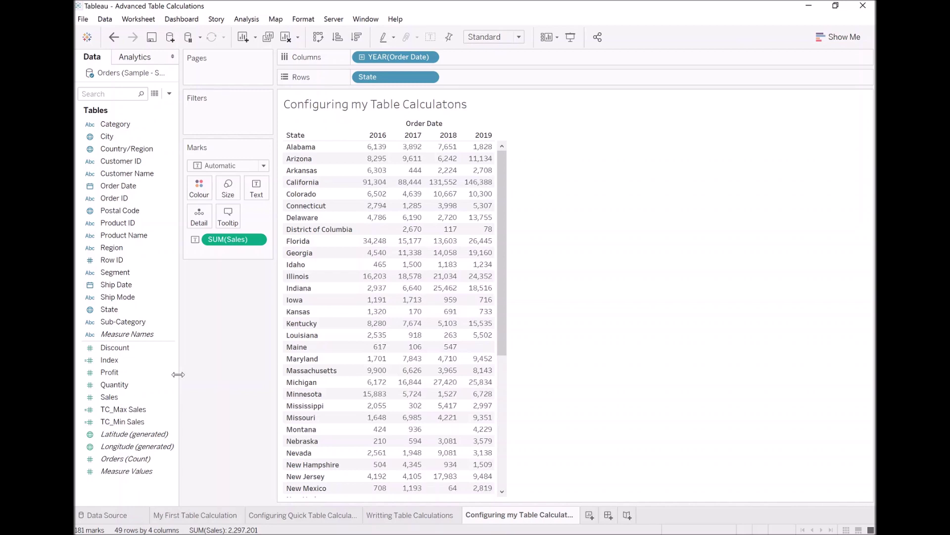
double_click(144, 425)
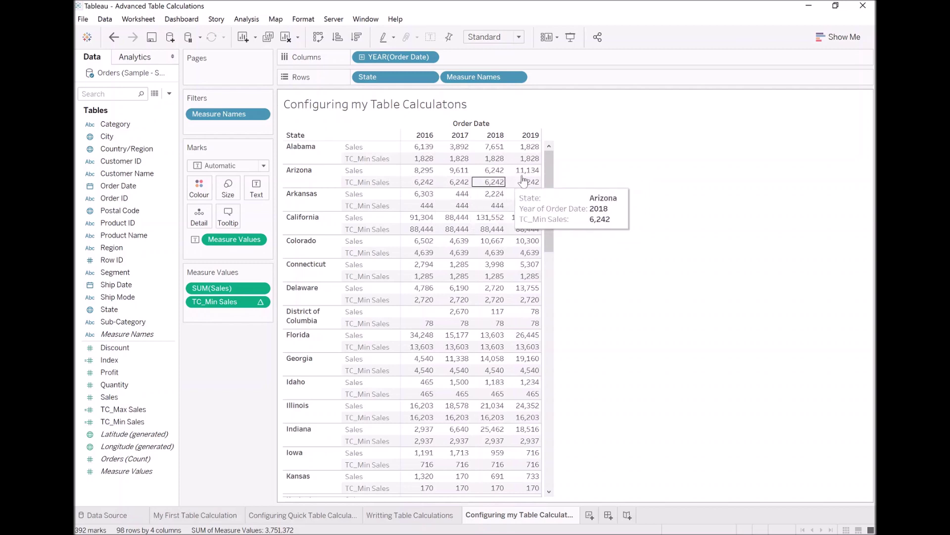
- Review the Compute Using options available for the TC_Min Sales measure
right_click(223, 304)
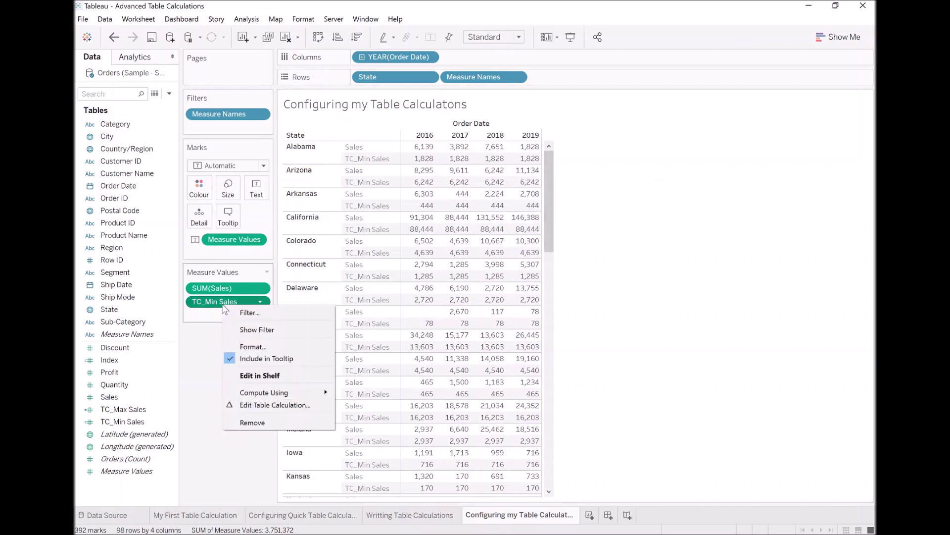
mouse_move(296, 392)
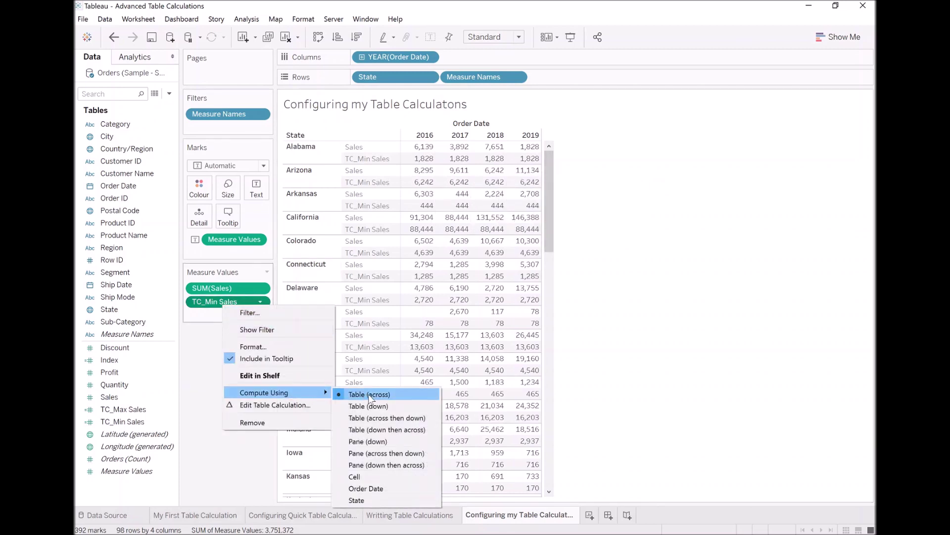
left_click(201, 388)
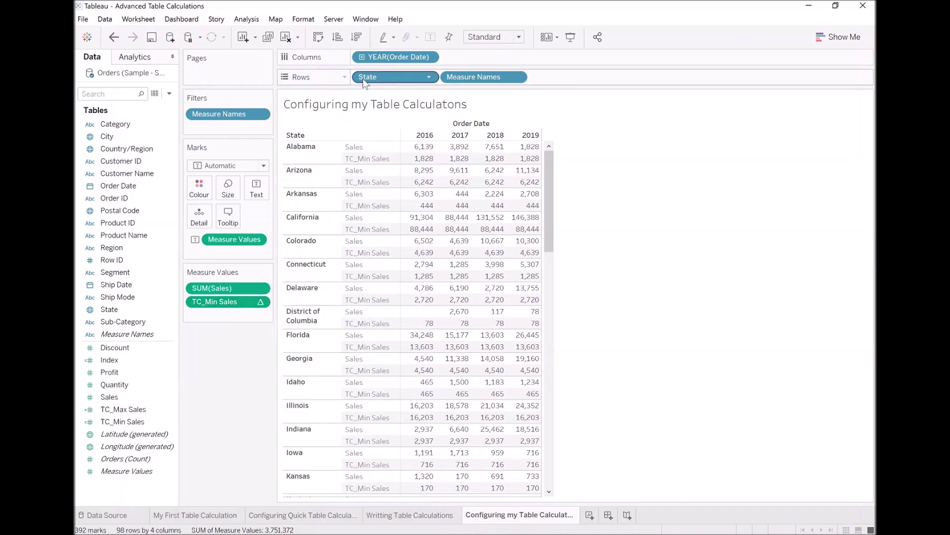
- Expand the Order Date years into quarters, fit the view to width, and widen the measure name column
left_click(362, 58)
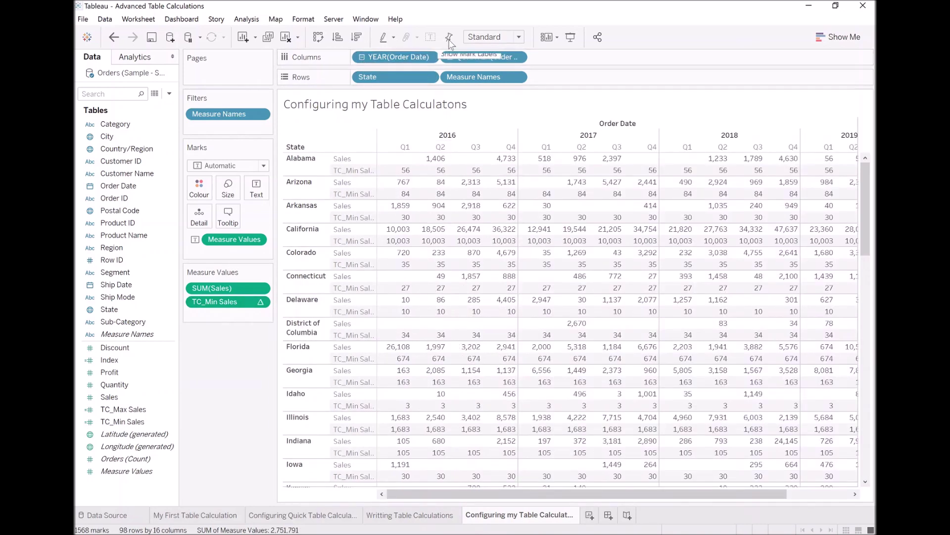
left_click(487, 38)
left_click(487, 59)
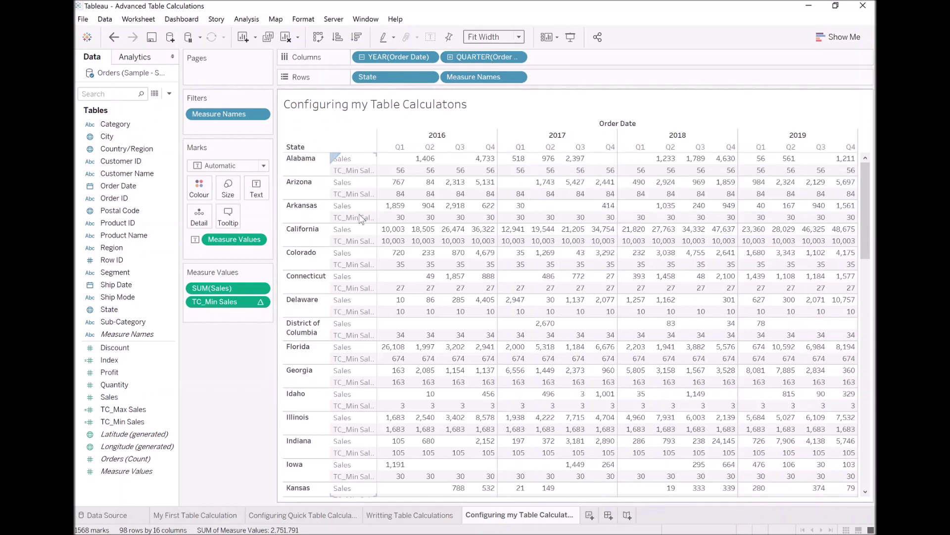
left_click_drag(377, 163, 385, 163)
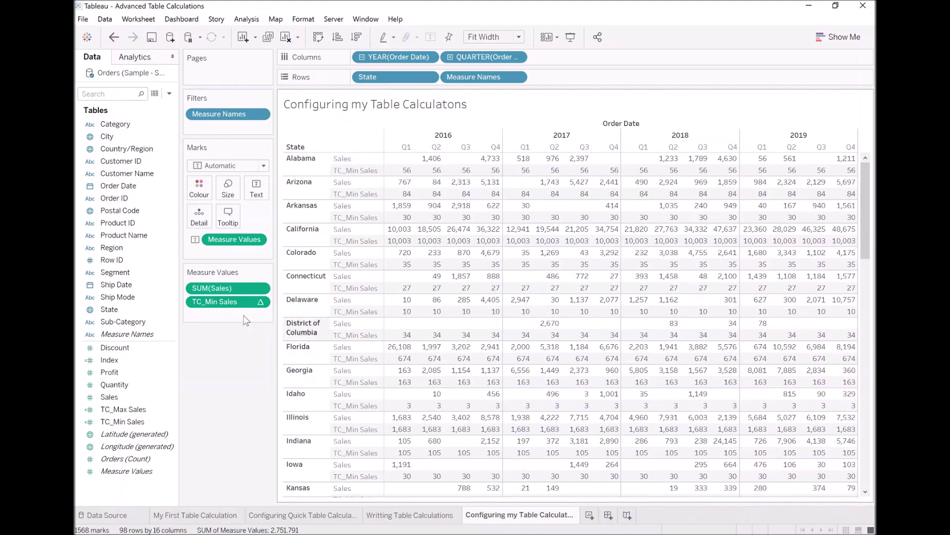
- Open the table calculation settings for TC_Min Sales and reposition the dialog over the view
right_click(231, 304)
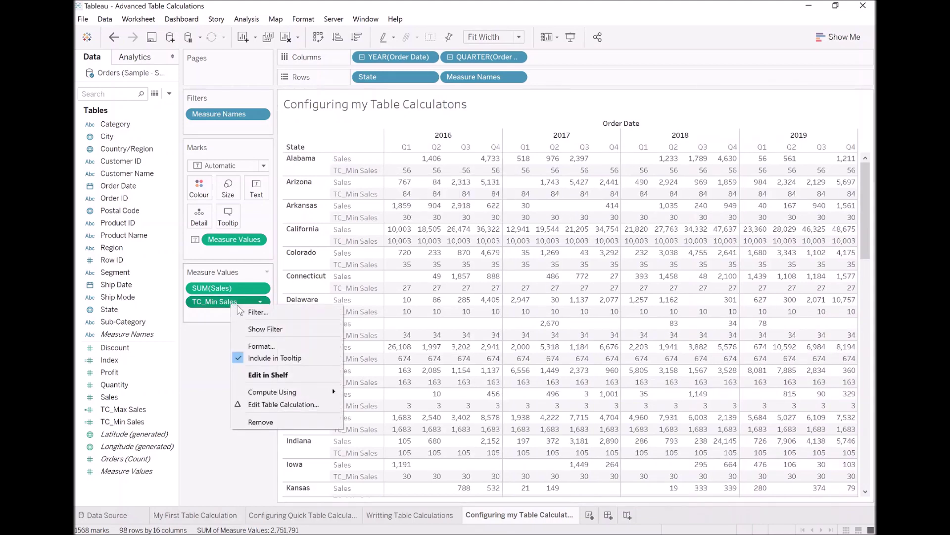
left_click(294, 409)
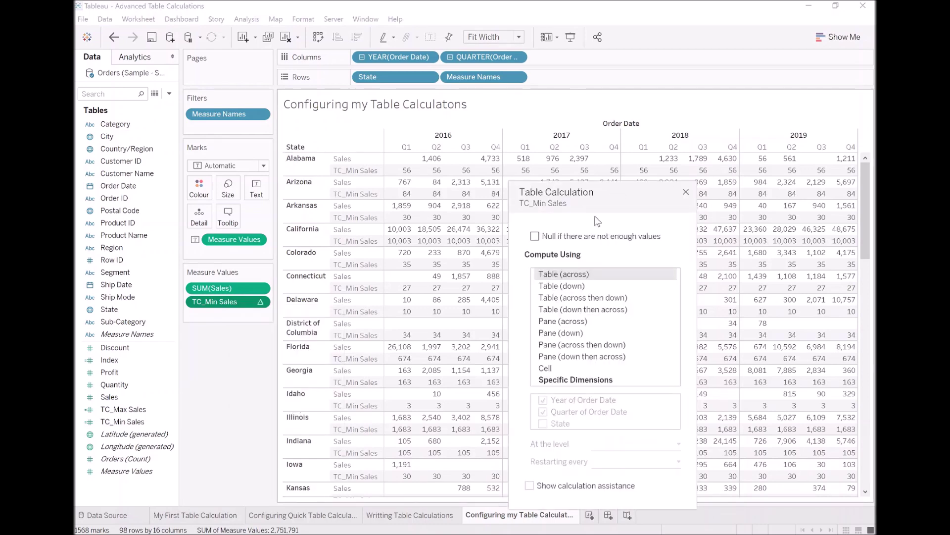
left_click_drag(616, 193, 643, 164)
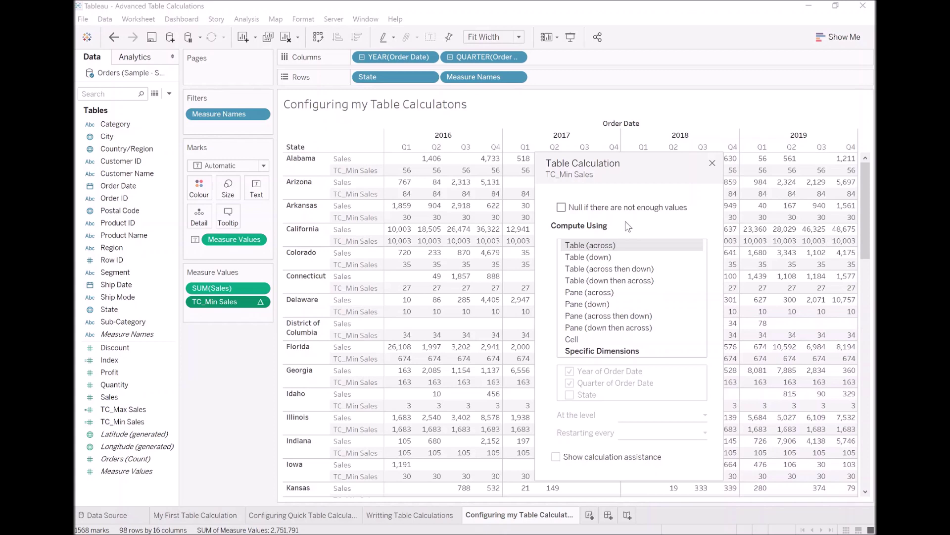
- Try the Compute Using options for TC_Min Sales one by one, from Table (down) through Cell to Specific Dimensions
left_click(594, 256)
left_click(594, 270)
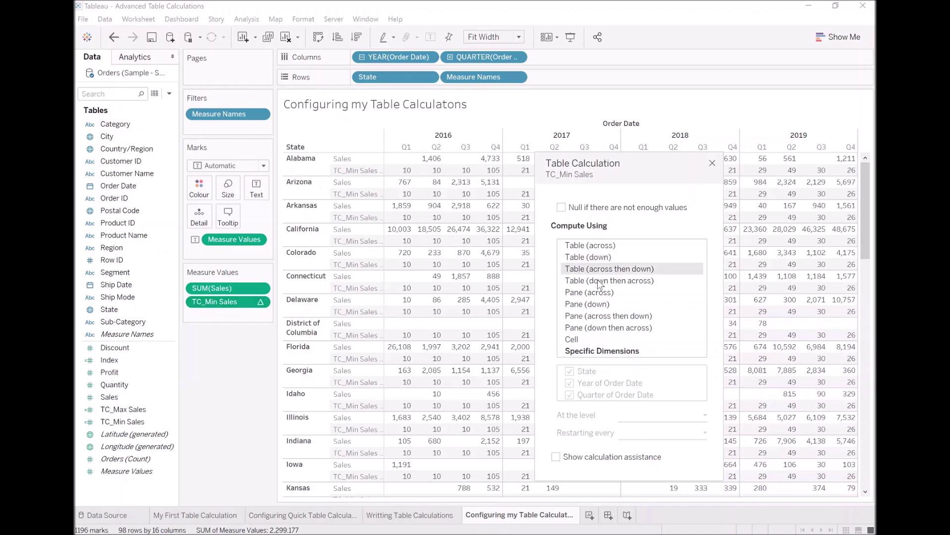
left_click(594, 280)
left_click(599, 292)
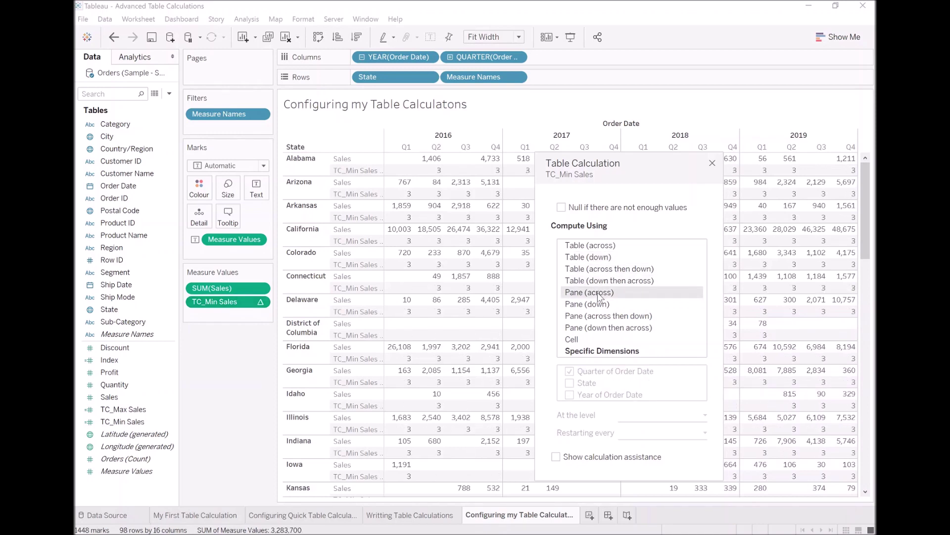
left_click(600, 304)
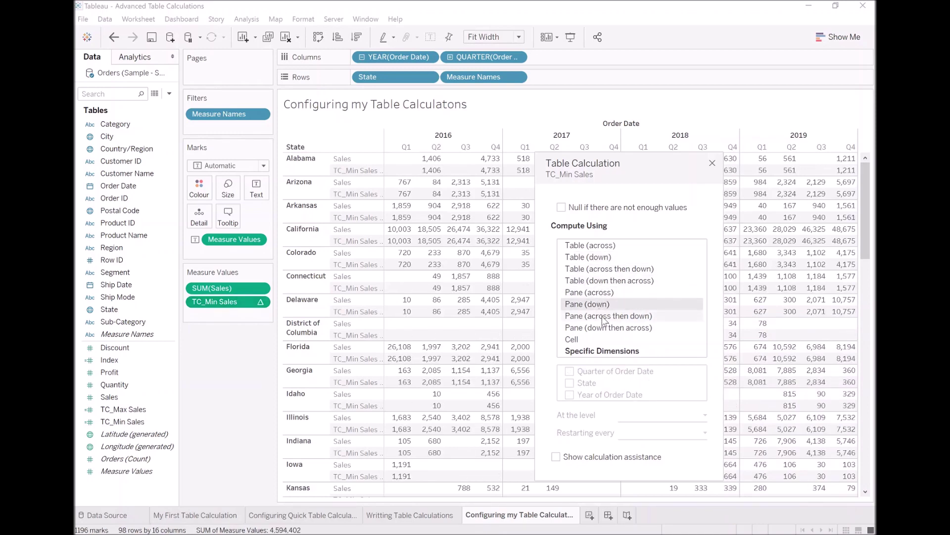
left_click(602, 317)
left_click(615, 328)
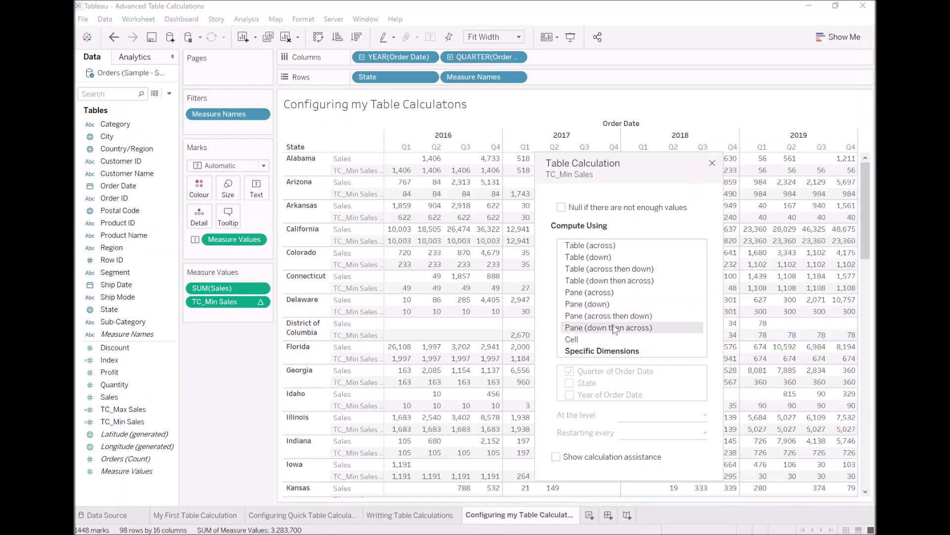
left_click(572, 340)
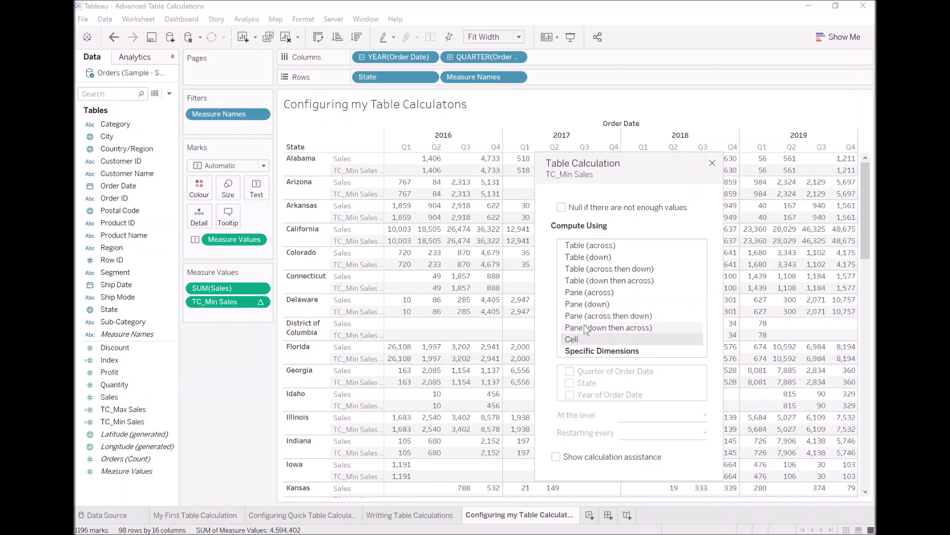
left_click(612, 351)
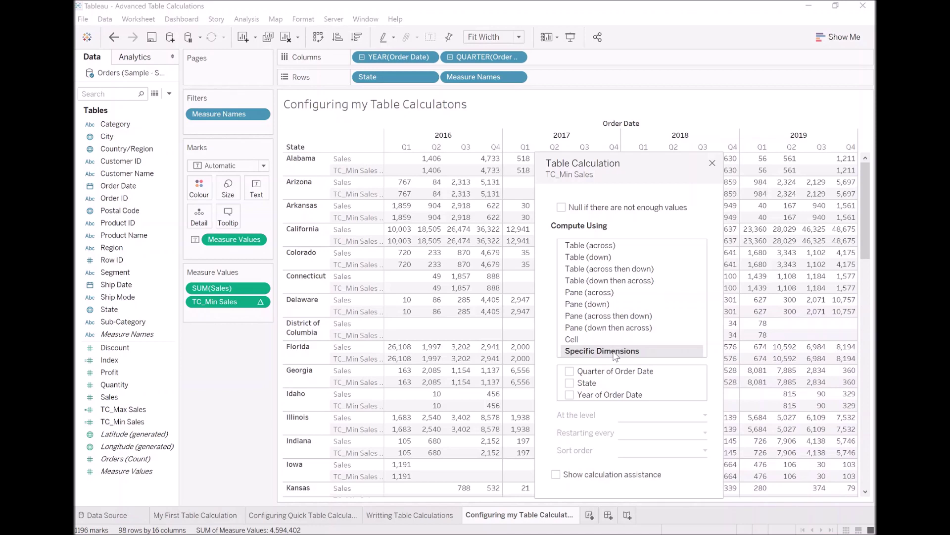
- Set TC_Min Sales to compute using Table (across) and examine which dimensions that option ticks
left_click(593, 246)
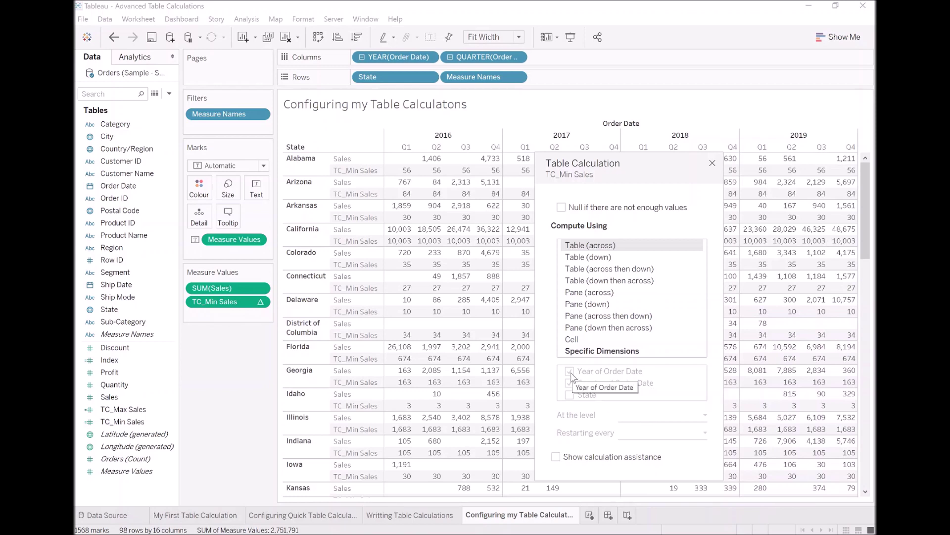
left_click_drag(657, 164, 626, 188)
mouse_move(700, 382)
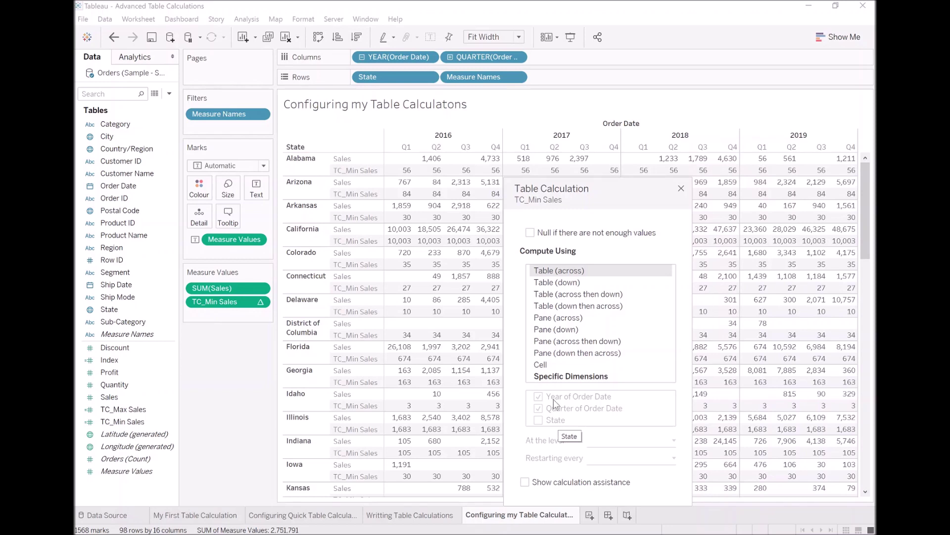
- Compute TC_Min Sales using Table (down), and switch to Specific Dimensions with only State ticked
left_click(572, 287)
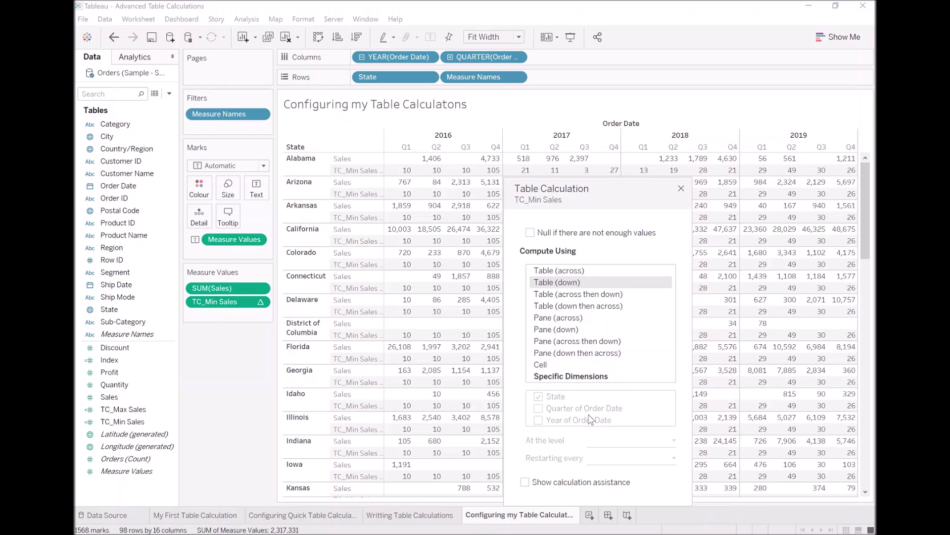
left_click_drag(634, 191, 633, 219)
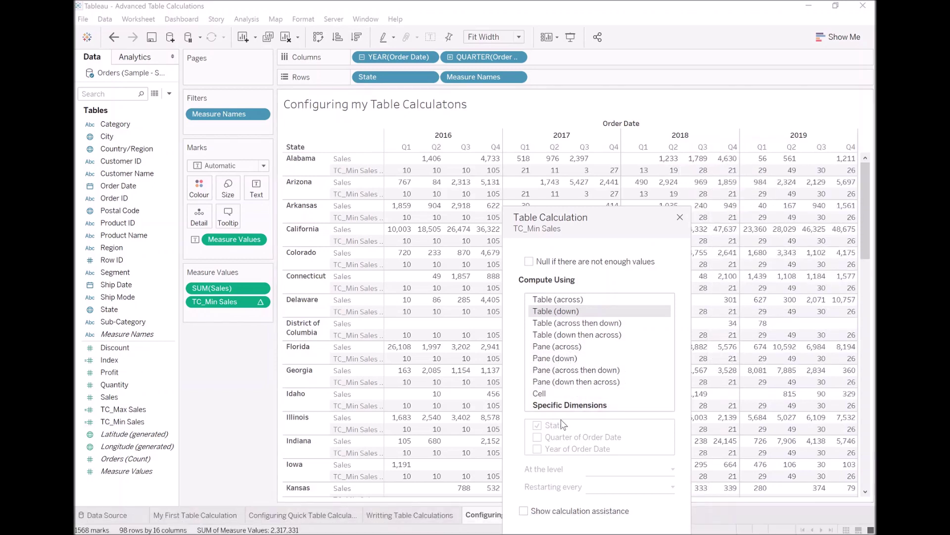
left_click(564, 405)
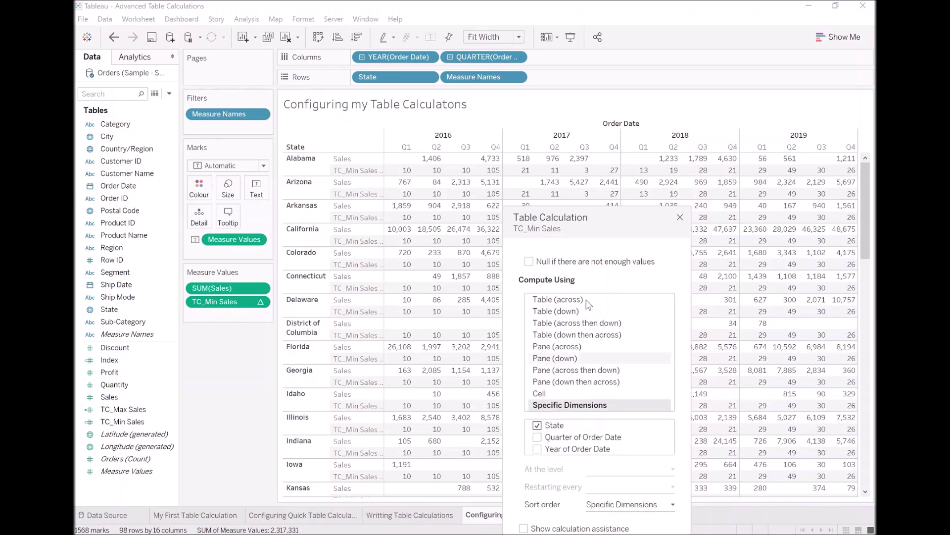
left_click_drag(592, 216, 597, 195)
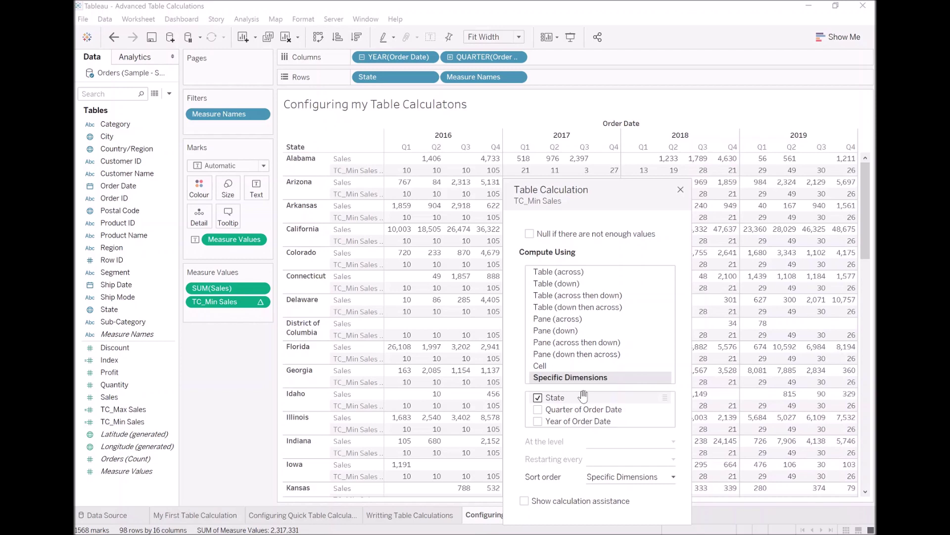
- Switch from Table (across) to Specific Dimensions with Year and Quarter of Order Date, and review the level, restarting and sort order choices
left_click(570, 274)
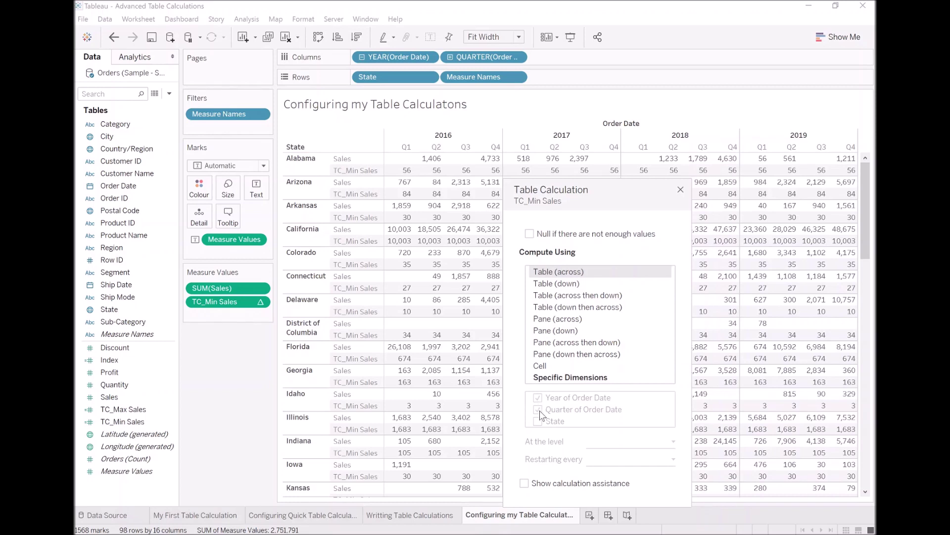
left_click(568, 379)
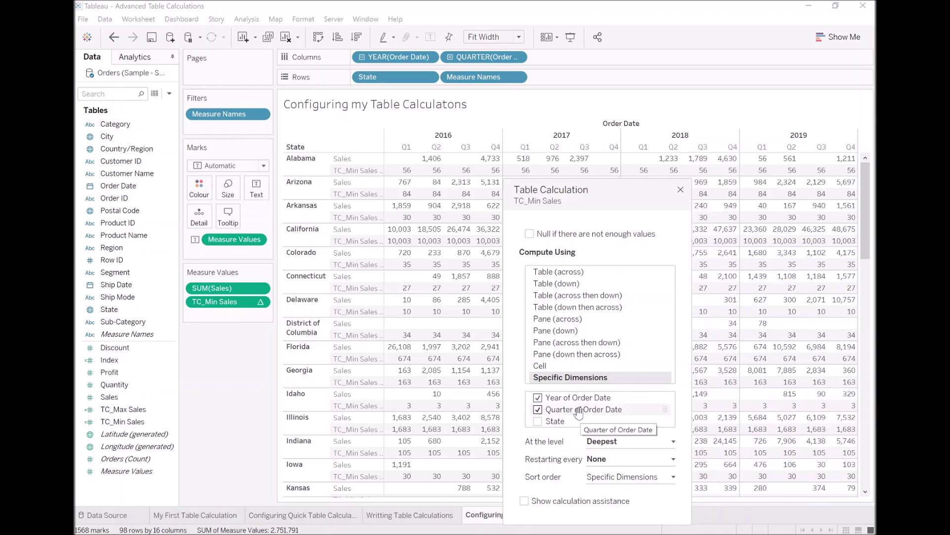
left_click(623, 445)
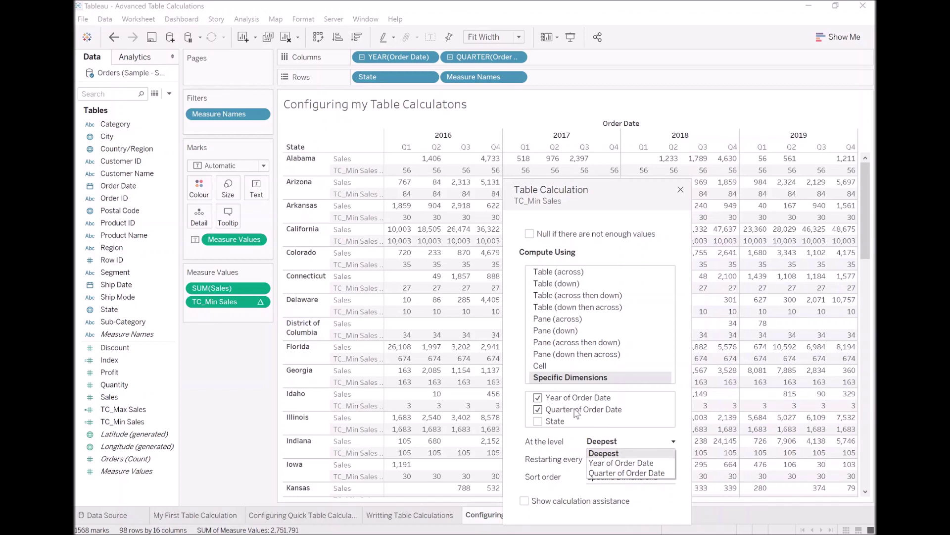
left_click(563, 446)
left_click(594, 459)
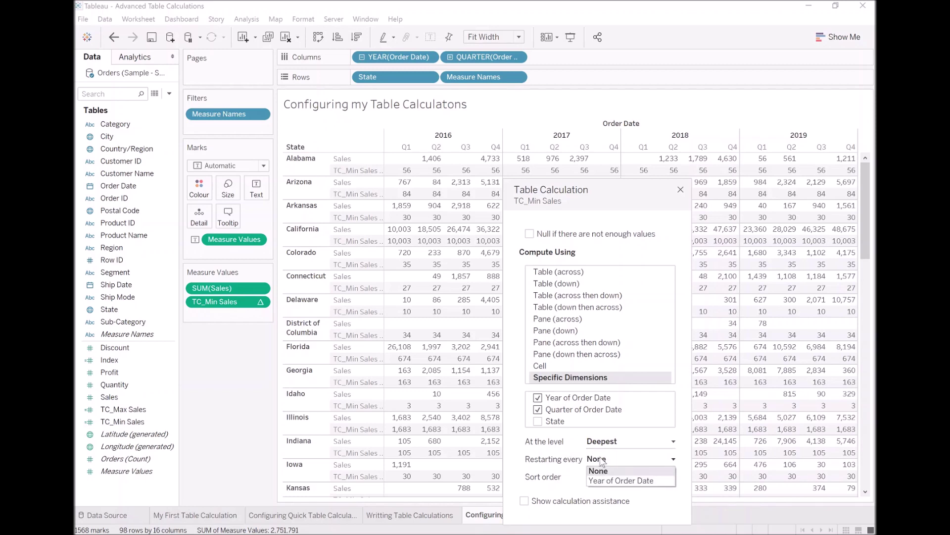
left_click(532, 441)
left_click(623, 478)
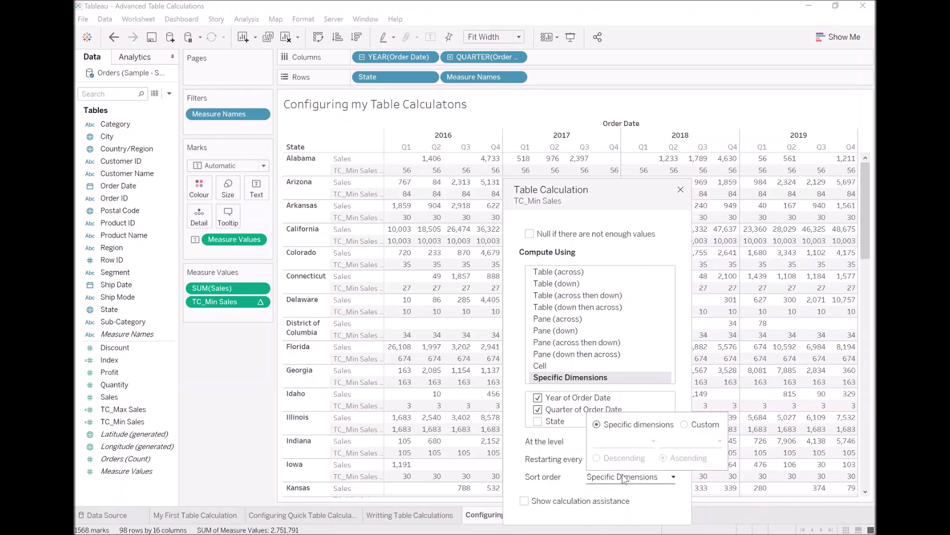
left_click(547, 450)
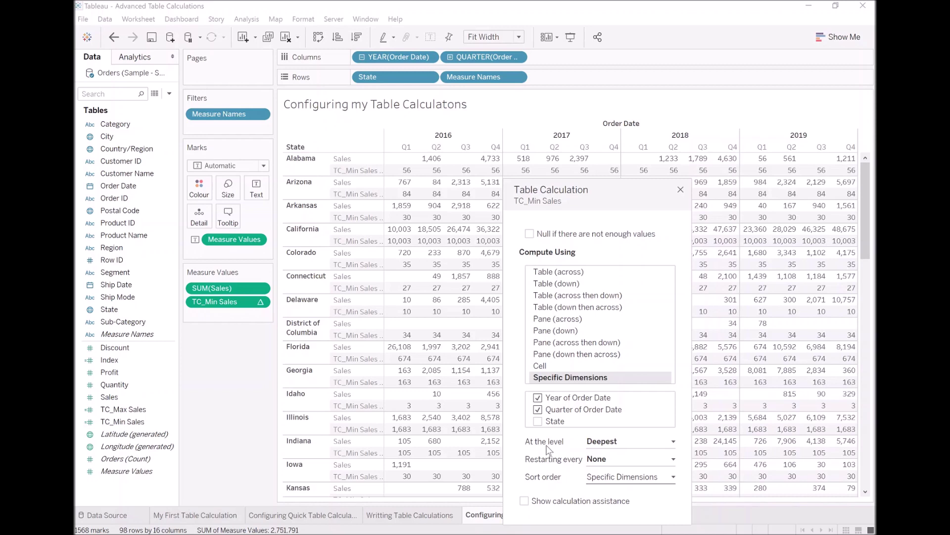
- Compare the table options and Pane (across) for TC_Min Sales, and set it to compute using Table (down then across)
left_click(577, 274)
left_click(577, 285)
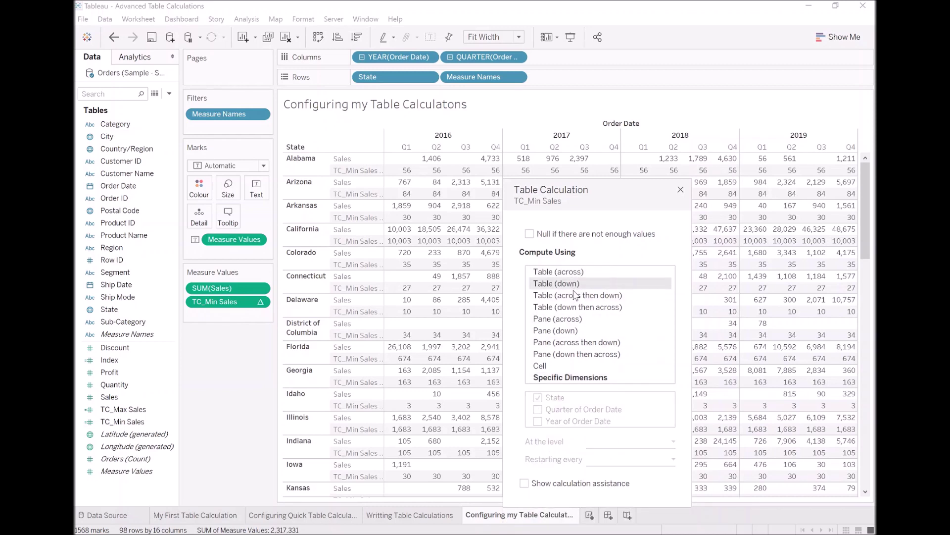
left_click(575, 297)
left_click(574, 307)
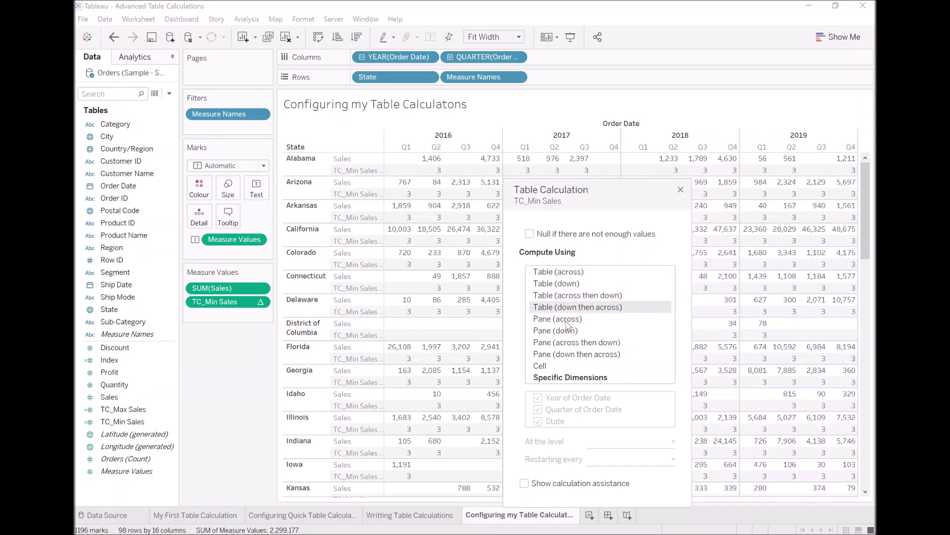
left_click(567, 320)
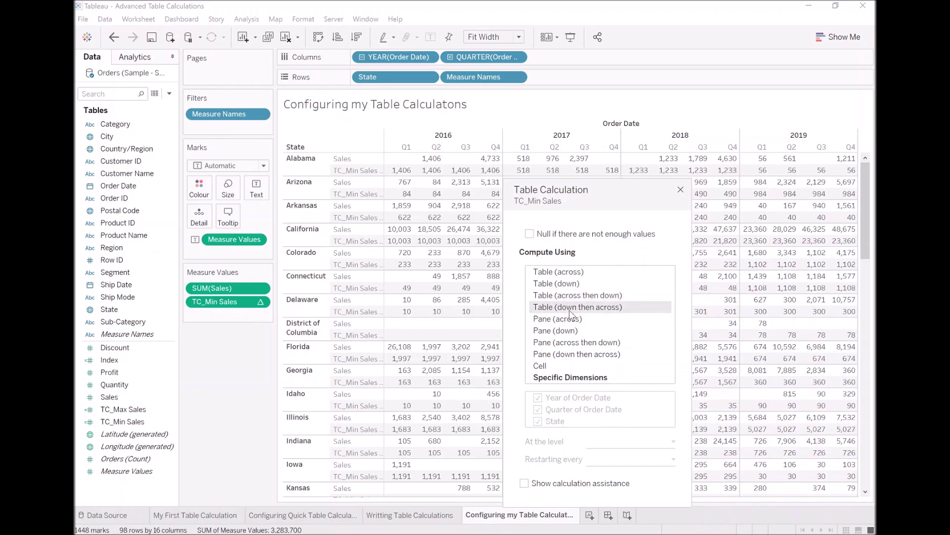
left_click(573, 307)
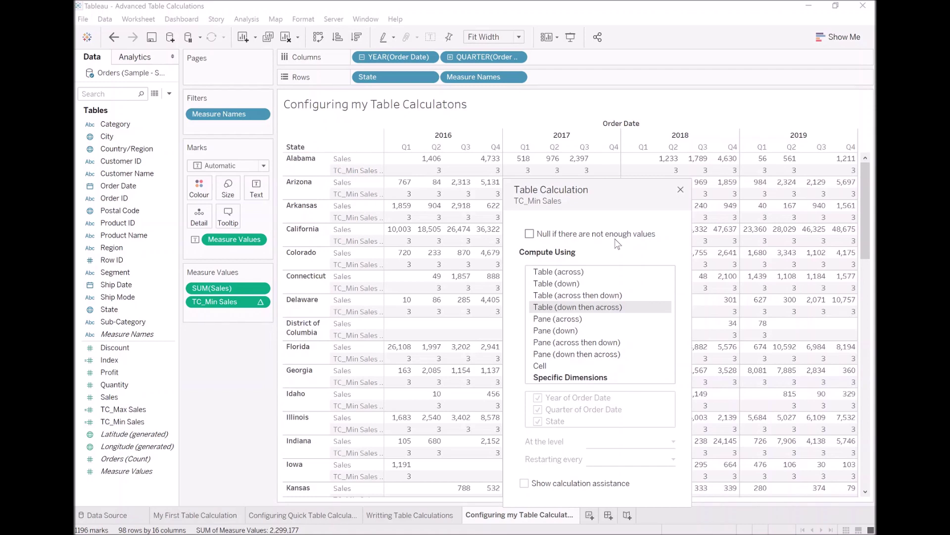
- Switch TC_Min Sales to Specific Dimensions and toggle Year and Quarter of Order Date to test combinations with State
left_click(580, 380)
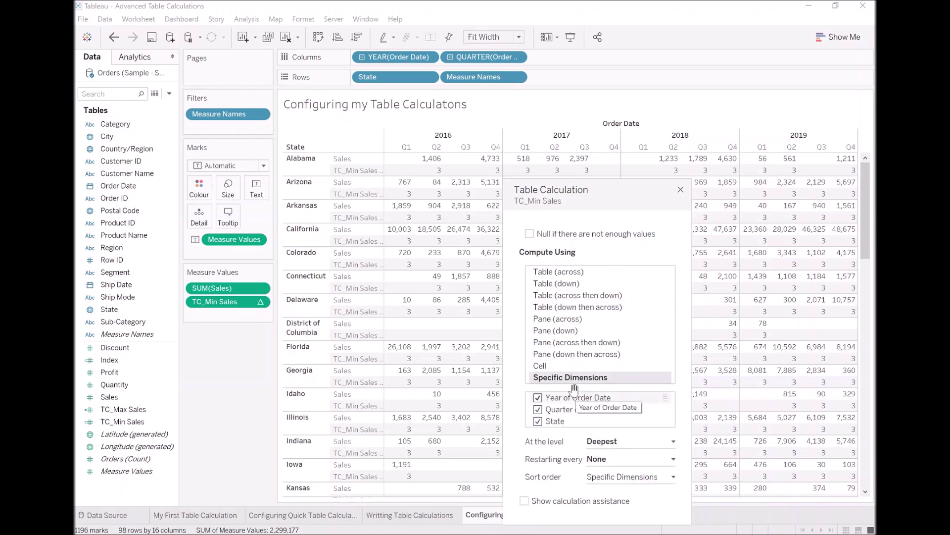
left_click(538, 399)
left_click(538, 398)
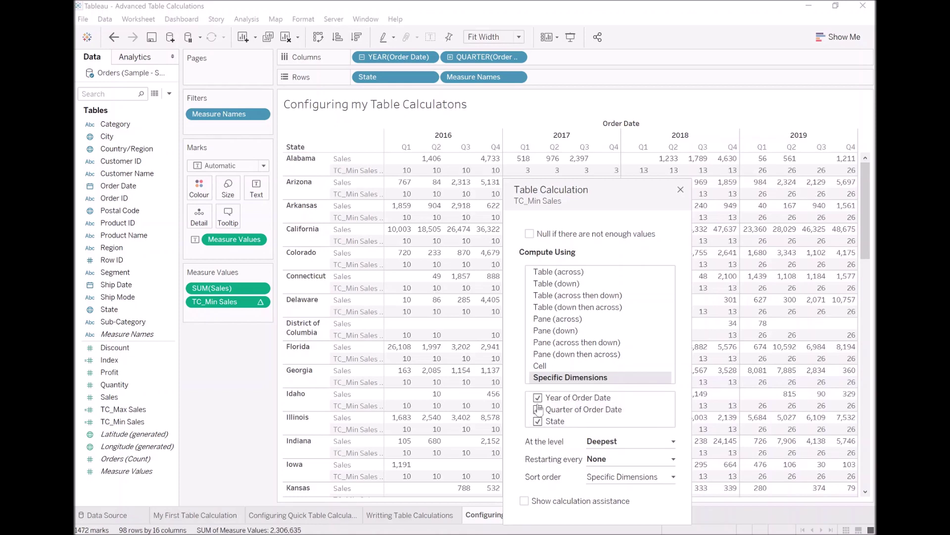
left_click(538, 411)
left_click(538, 398)
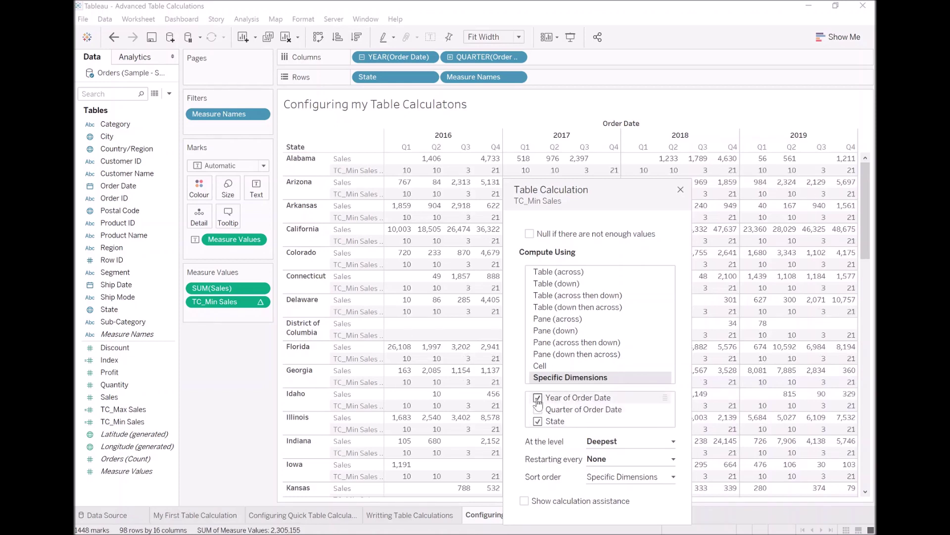
left_click(538, 398)
left_click(539, 410)
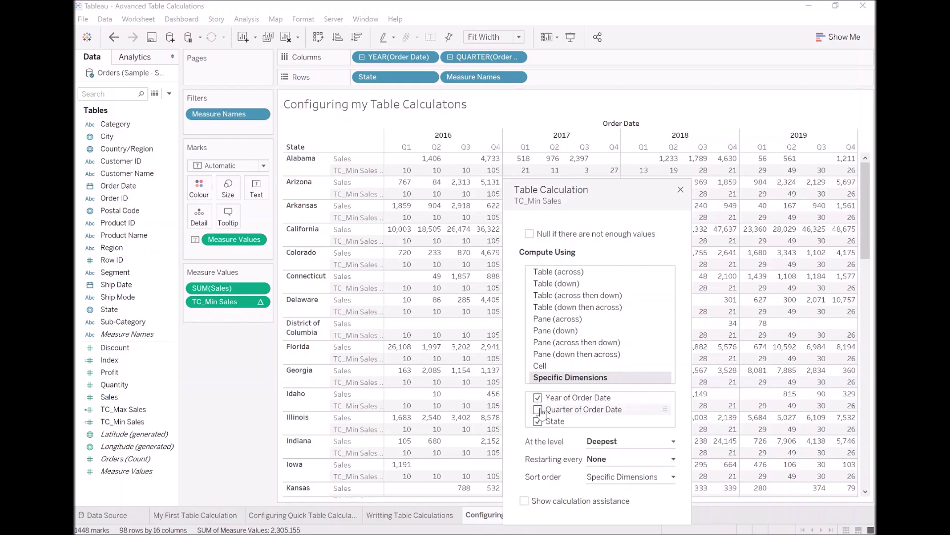